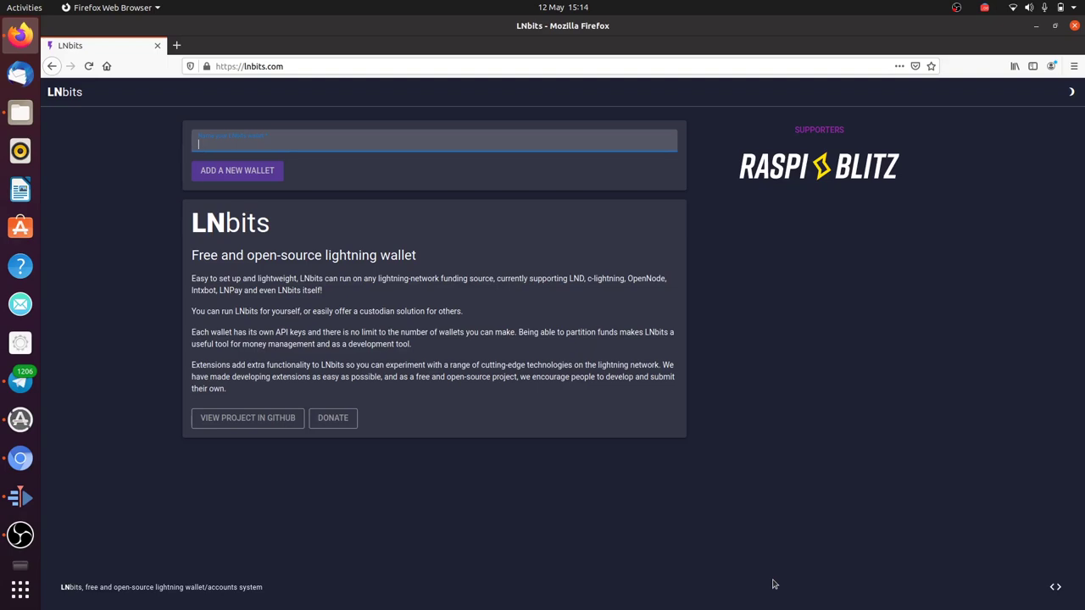
Create a new LNbits wallet named 'trillian'
text(tril)
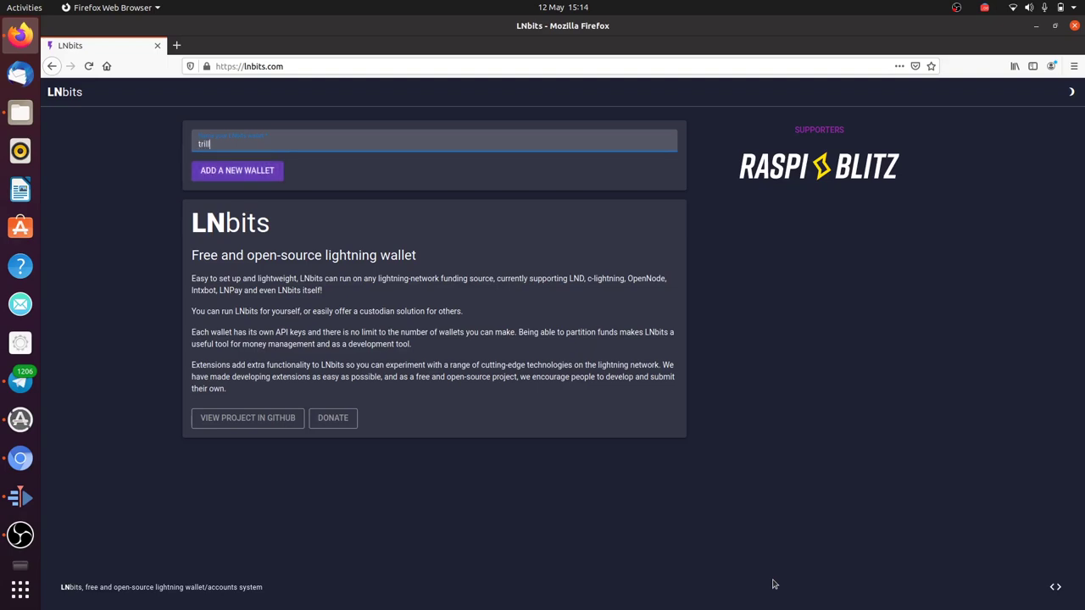
text(lian)
key(Return)
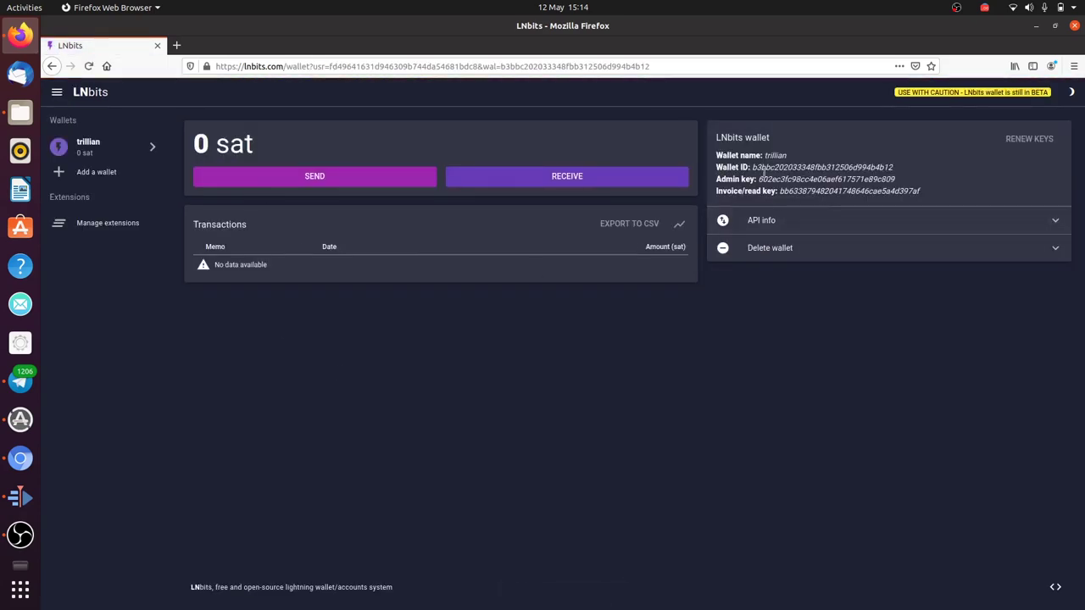
Add a second wallet named 'blah', then go back to trillian and open the extensions list
click(97, 172)
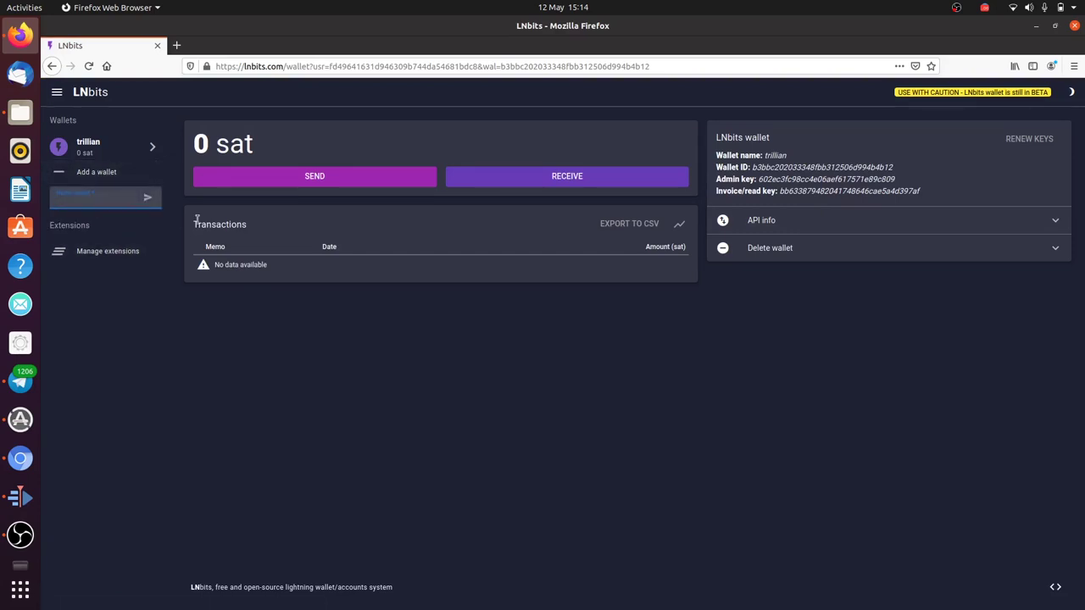
text(blah)
key(Return)
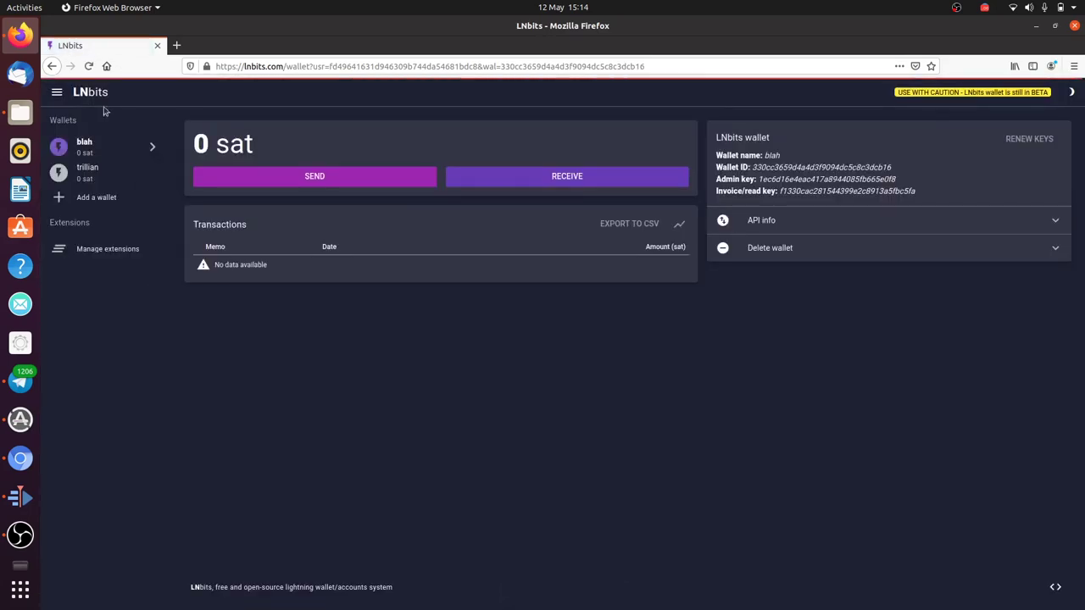
click(107, 181)
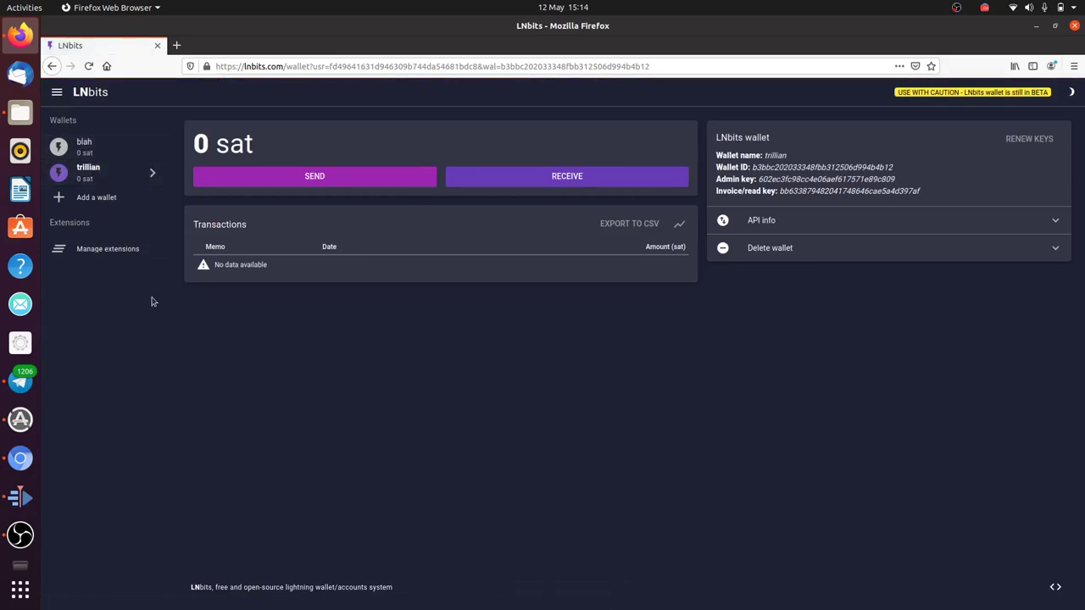
click(122, 251)
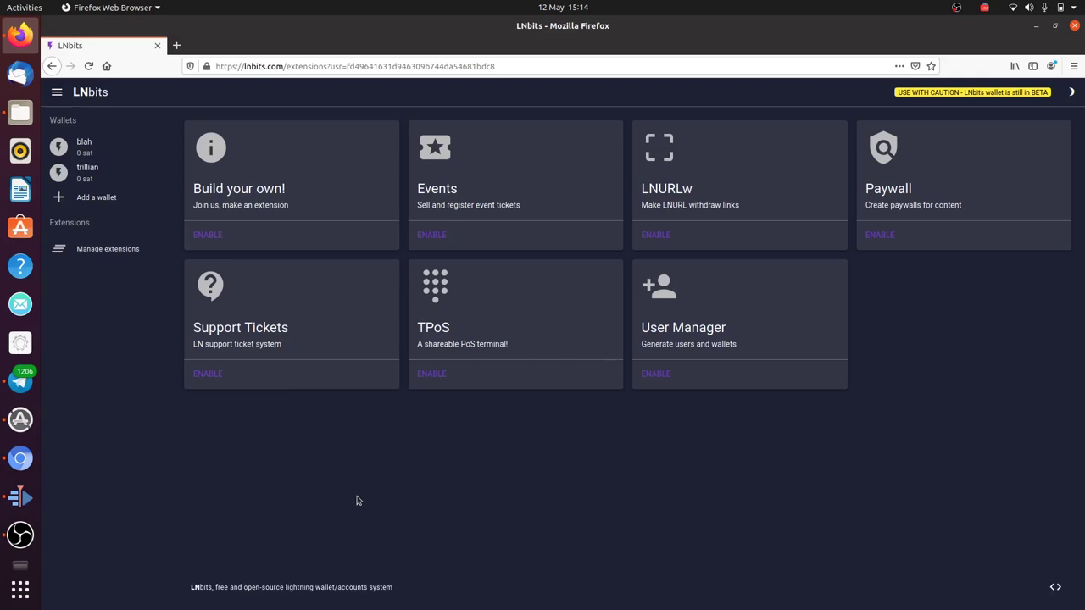
Enable the Support Tickets extension from the extensions grid
click(212, 373)
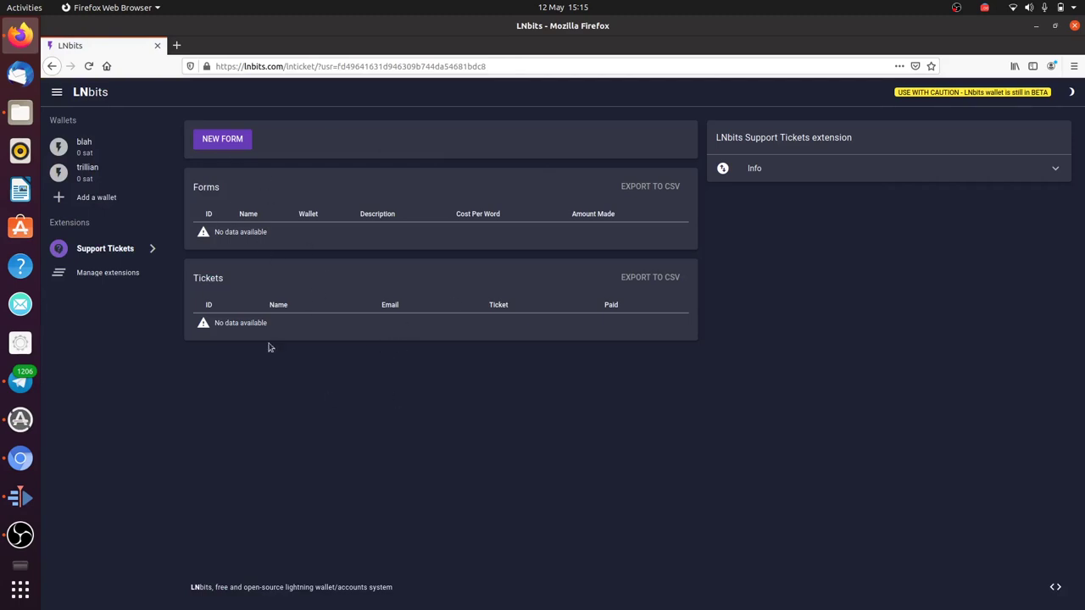
Create the 'English to Italian Translation' form on the blah wallet, with a description and 100 per word
click(219, 137)
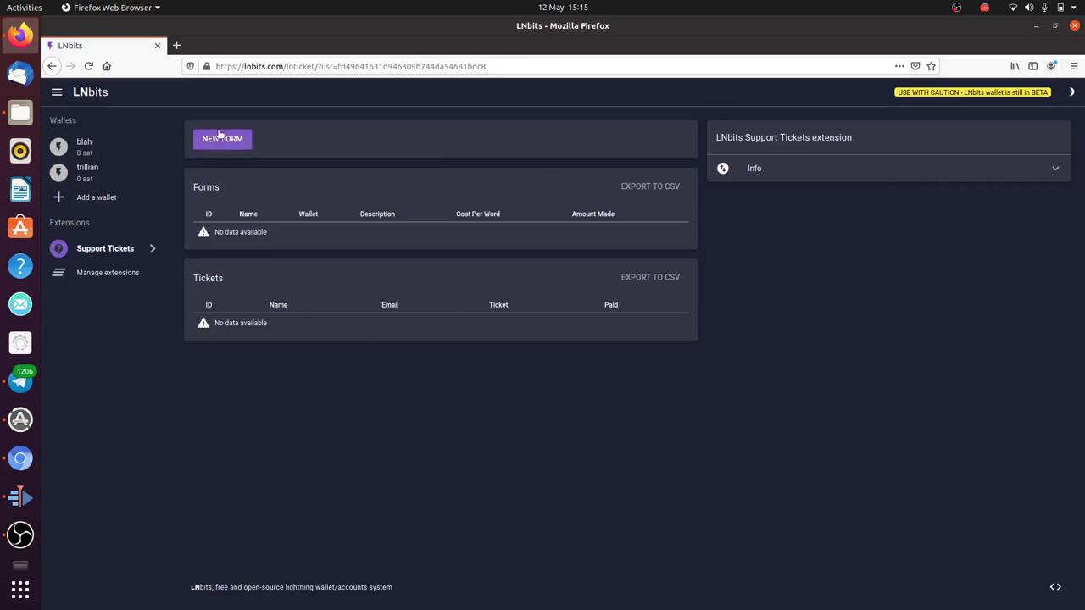
click(513, 125)
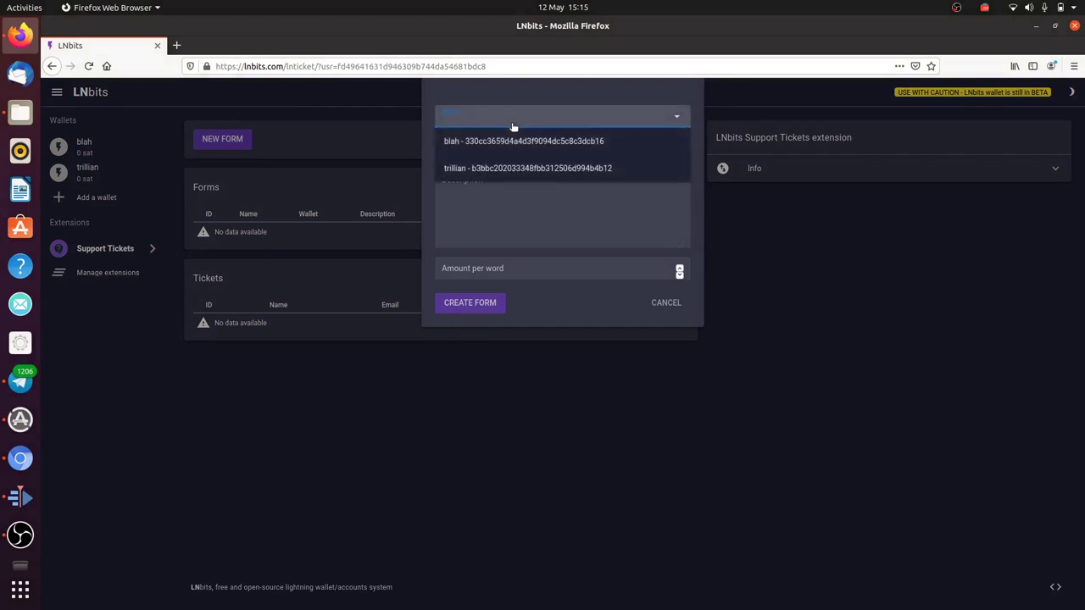
click(548, 150)
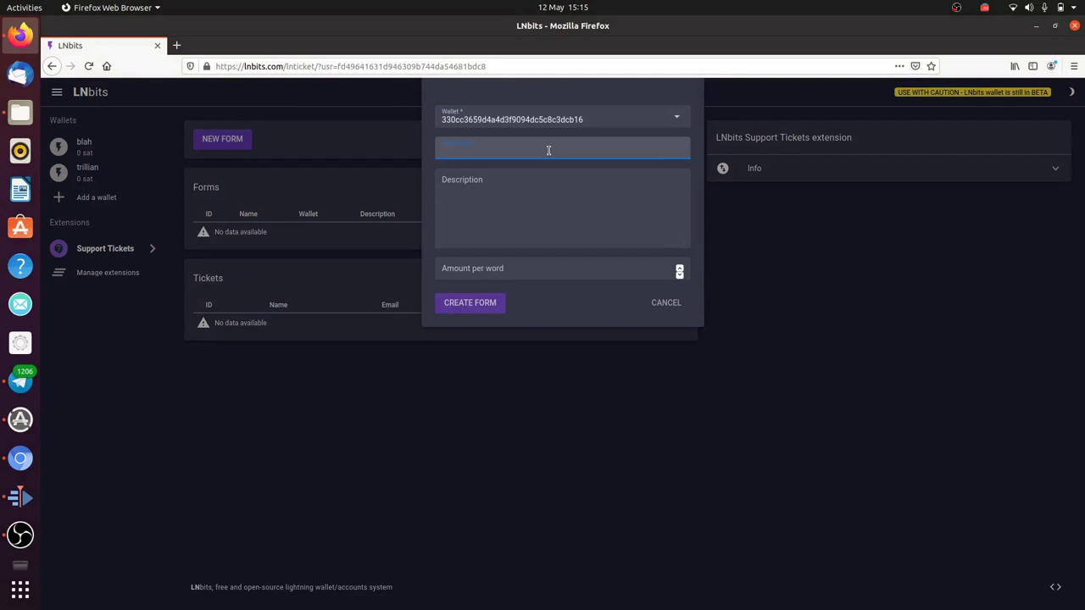
text(Italia)
text(n to)
key(BackSpace)
key(BackSpace)
key(BackSpace)
key(BackSpace)
key(BackSpace)
key(BackSpace)
text(Engli)
text(sh to Ita)
text(lian Trans)
text(lation)
key(Tab)
text(S)
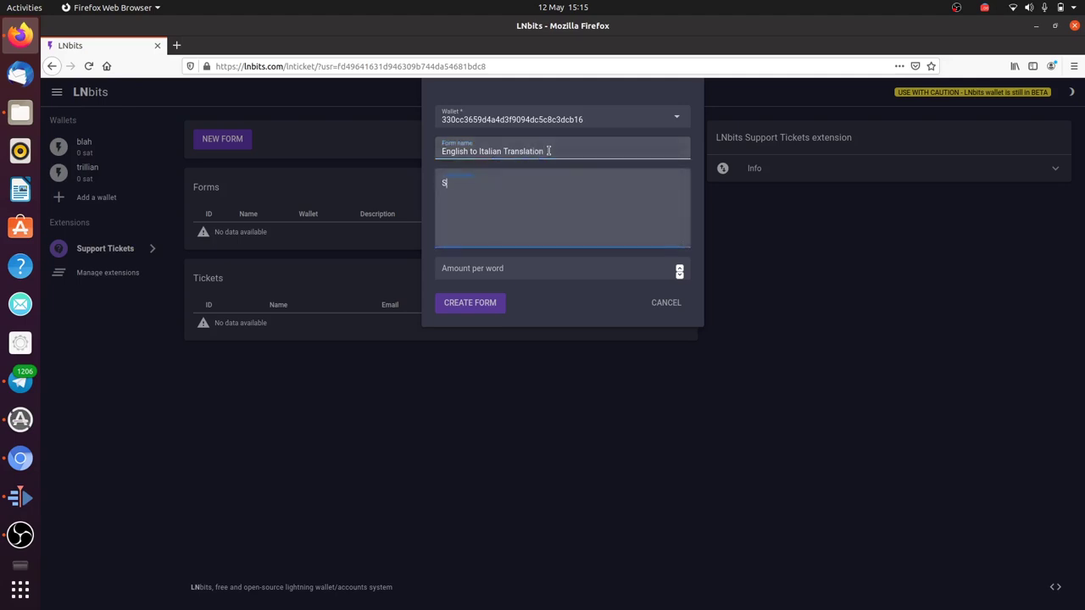
text(end me a)
text( message and I)
text( will send you )
text(back the tran)
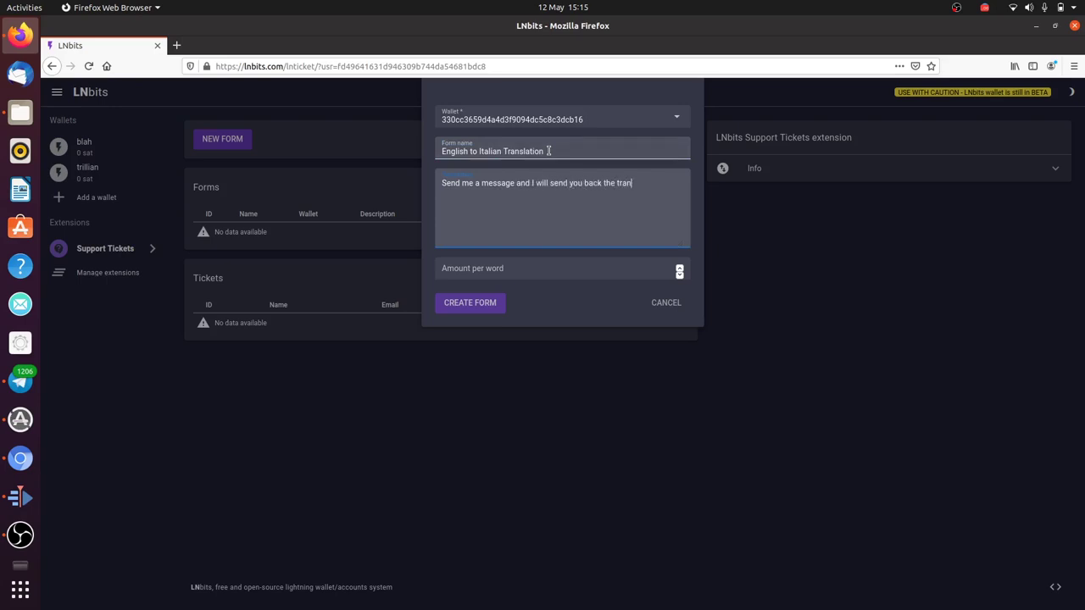
text(slated ver)
text(sion)
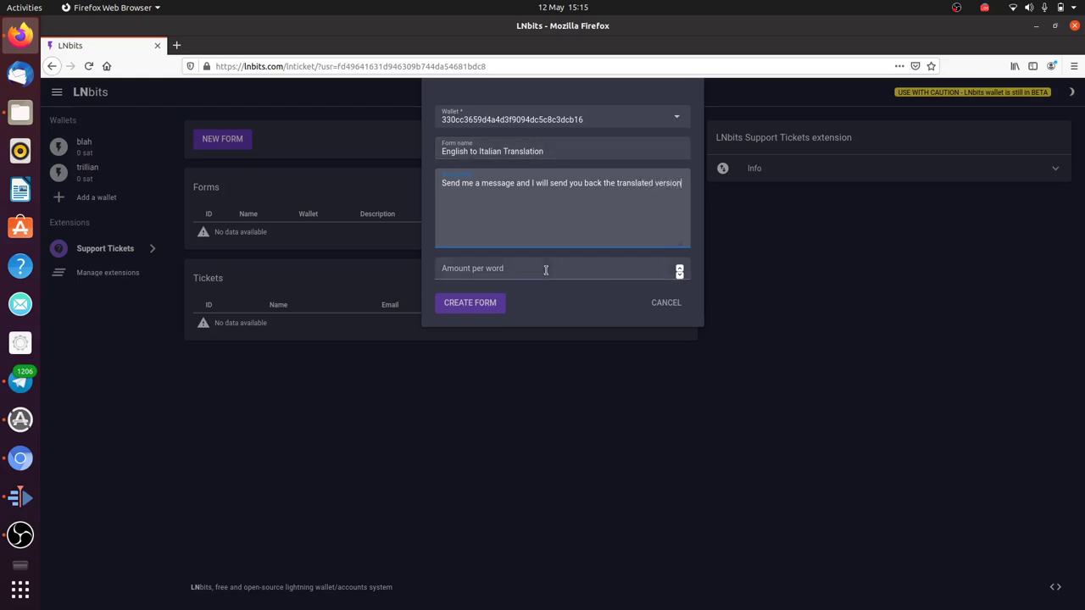
click(546, 267)
text(1)
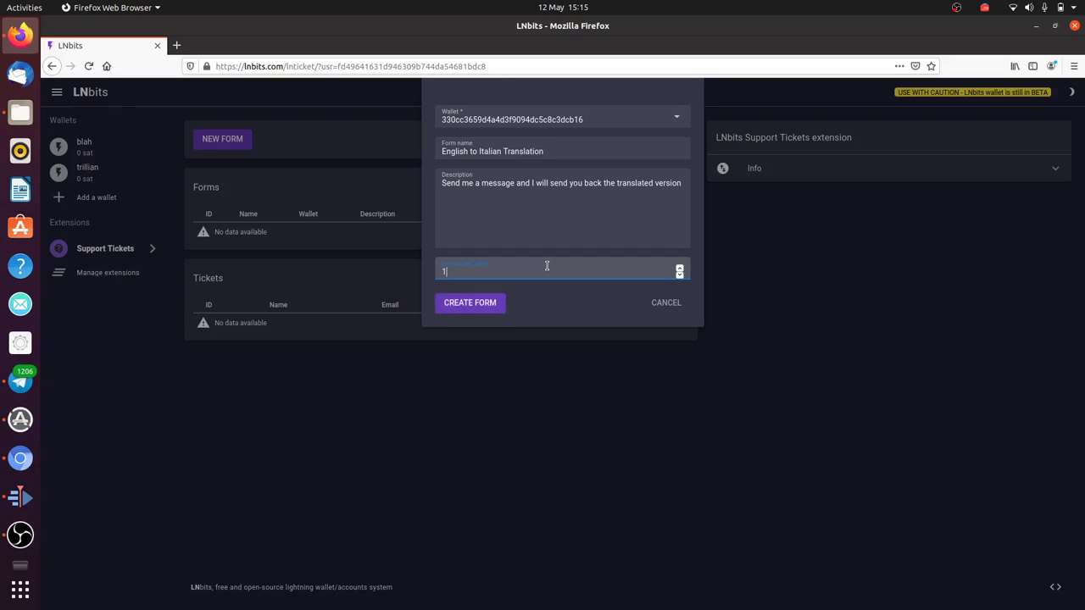
text(00)
click(492, 304)
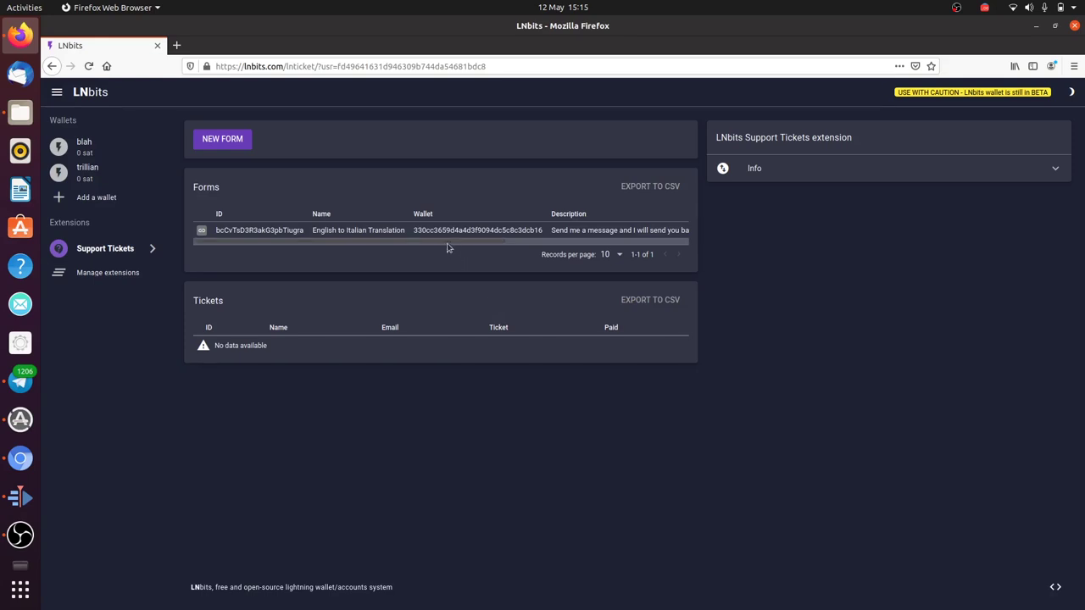
Scroll the Forms table, open the translation form's editor, and close it without changes
mouse_move(448, 244)
mouse_down()
mouse_move(571, 270)
mouse_move(571, 280)
mouse_up()
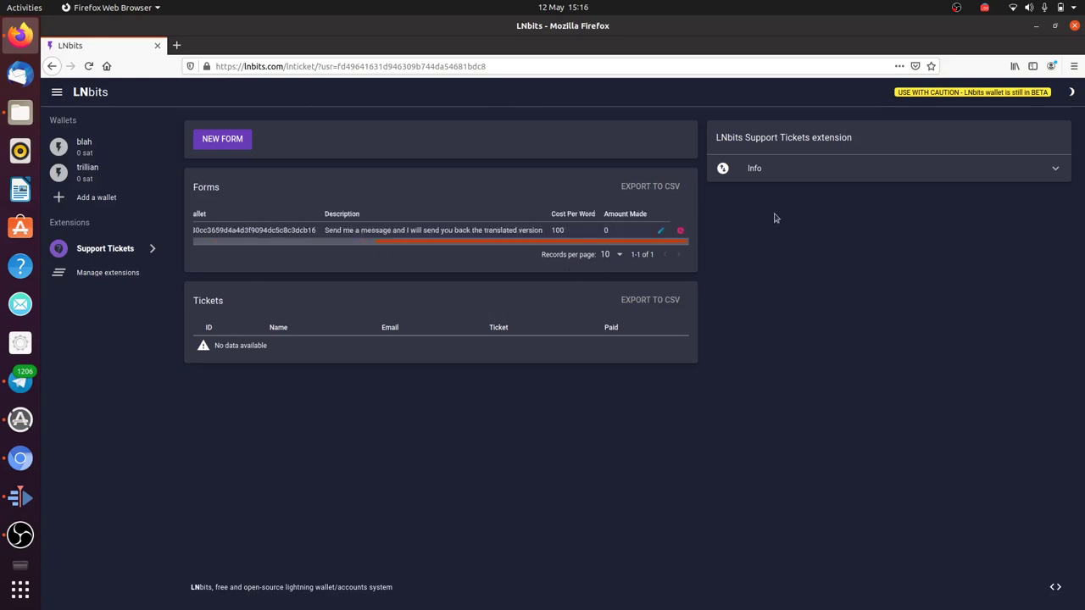
click(662, 230)
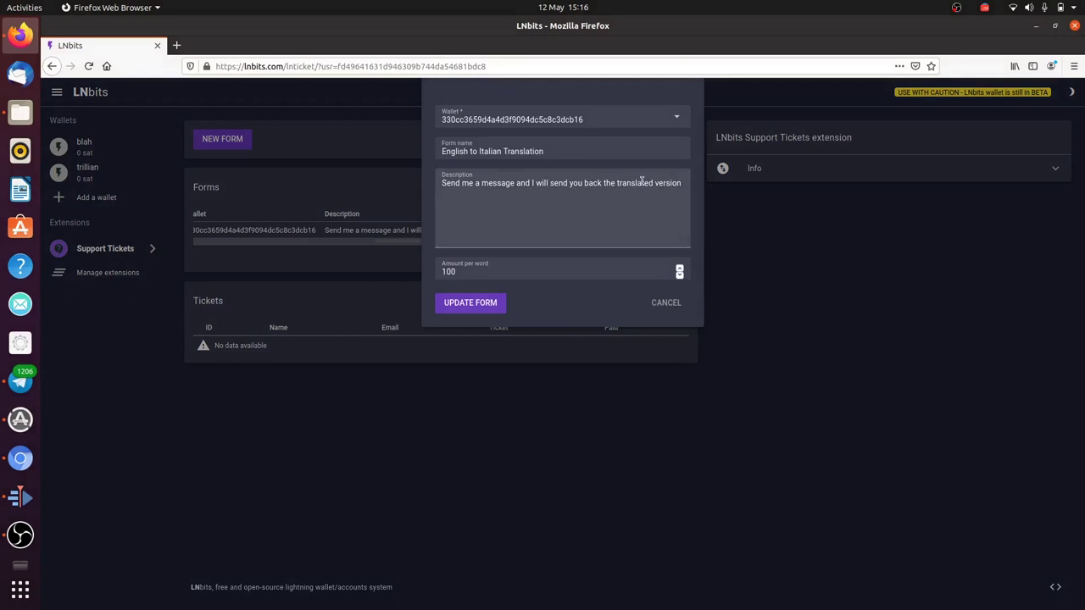
click(666, 304)
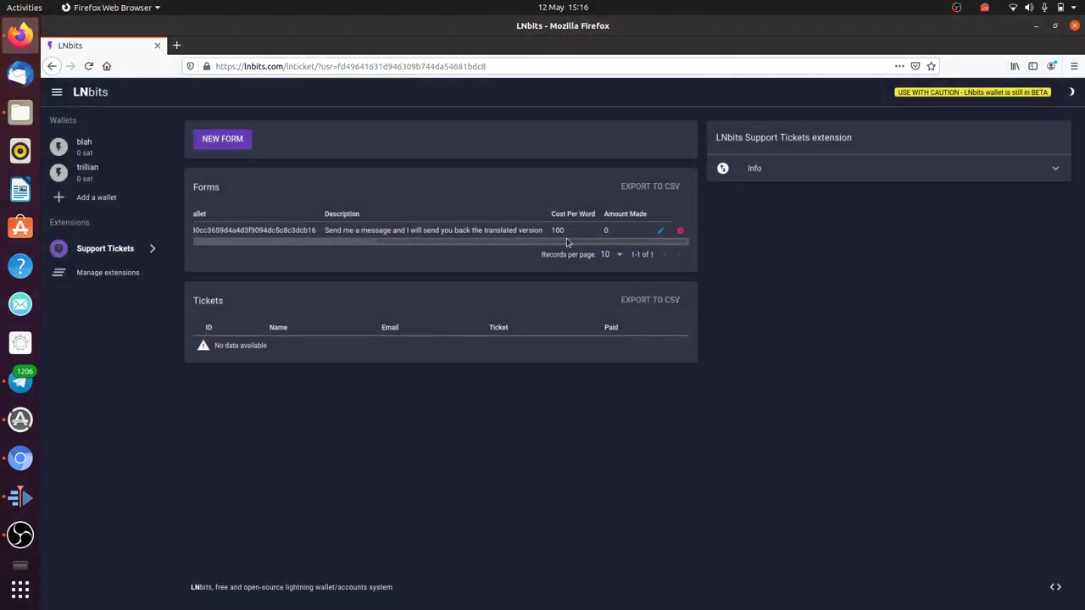
drag(600, 244, 198, 239)
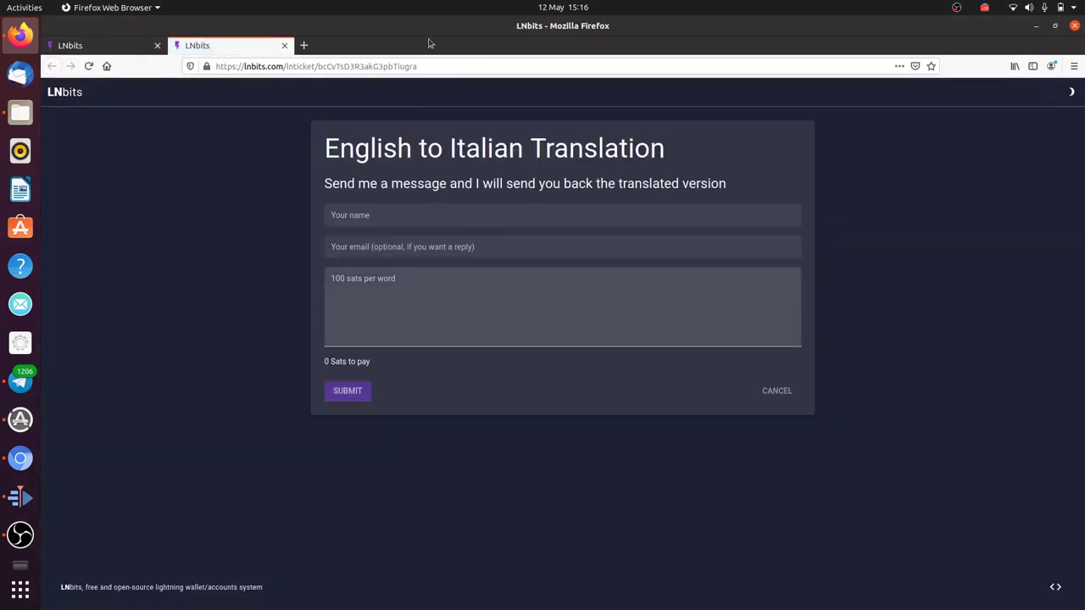
Enter the requester's name and e-mail on the translation form's public page
click(584, 213)
text(Alic)
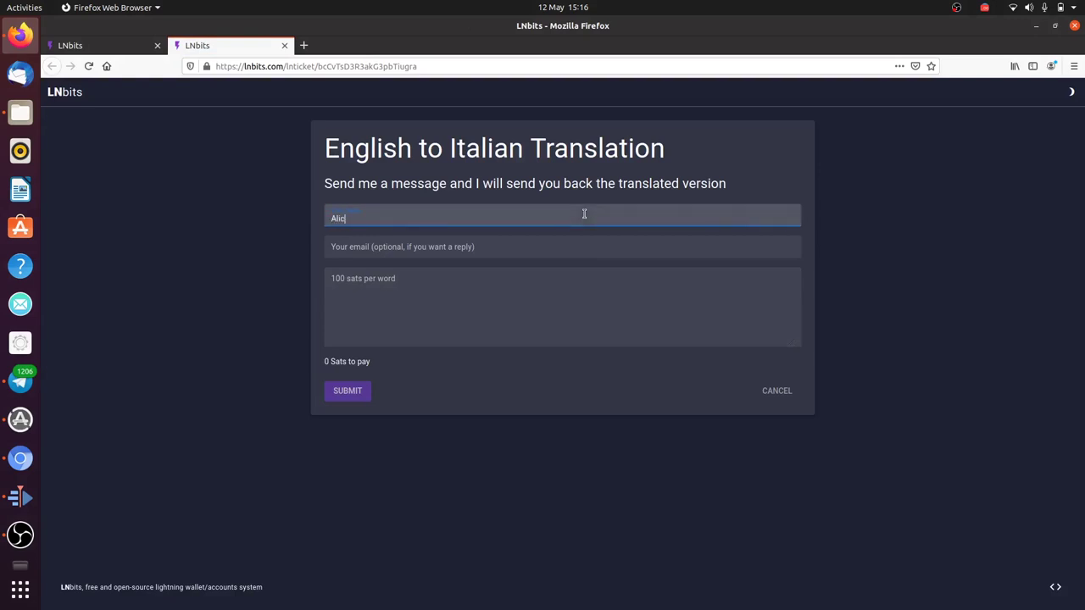
text(e)
key(Tab)
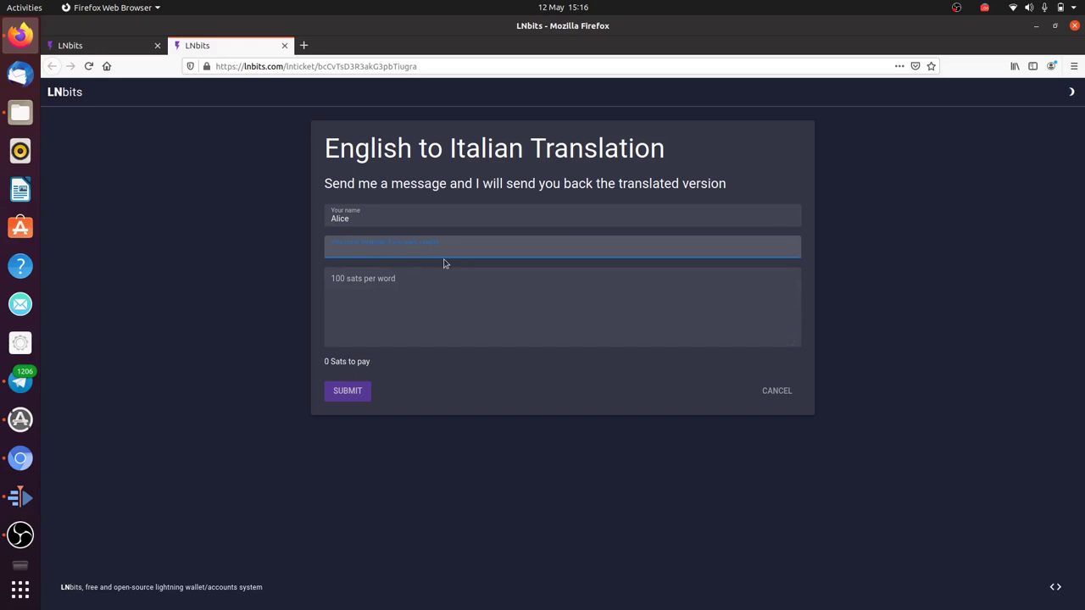
Write 'Some text to translate blah blah blah', fix the typo, and submit for a 700-sat invoice
click(544, 291)
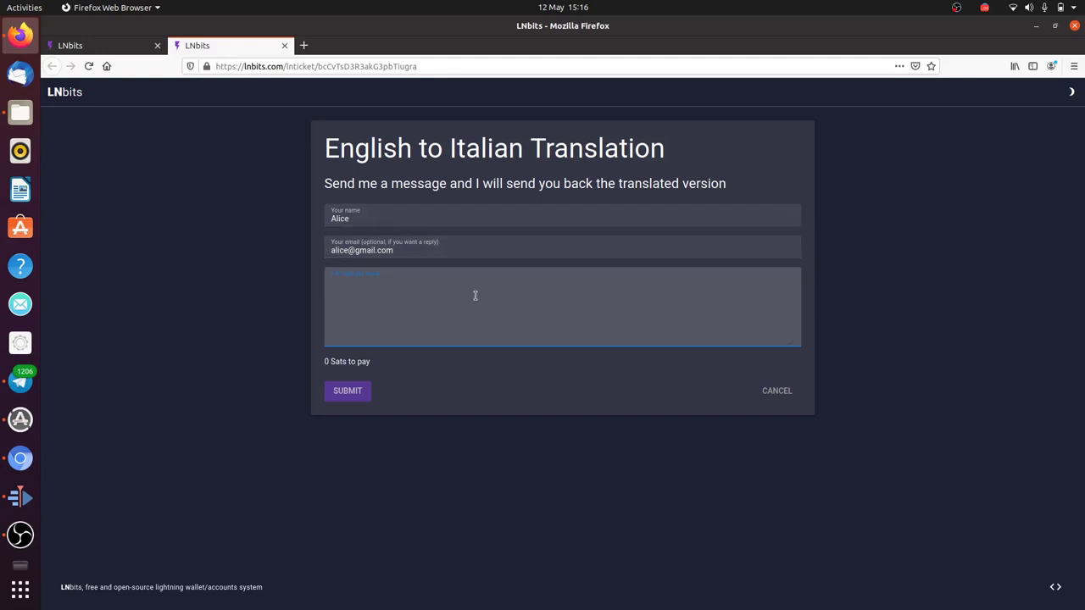
text(Som)
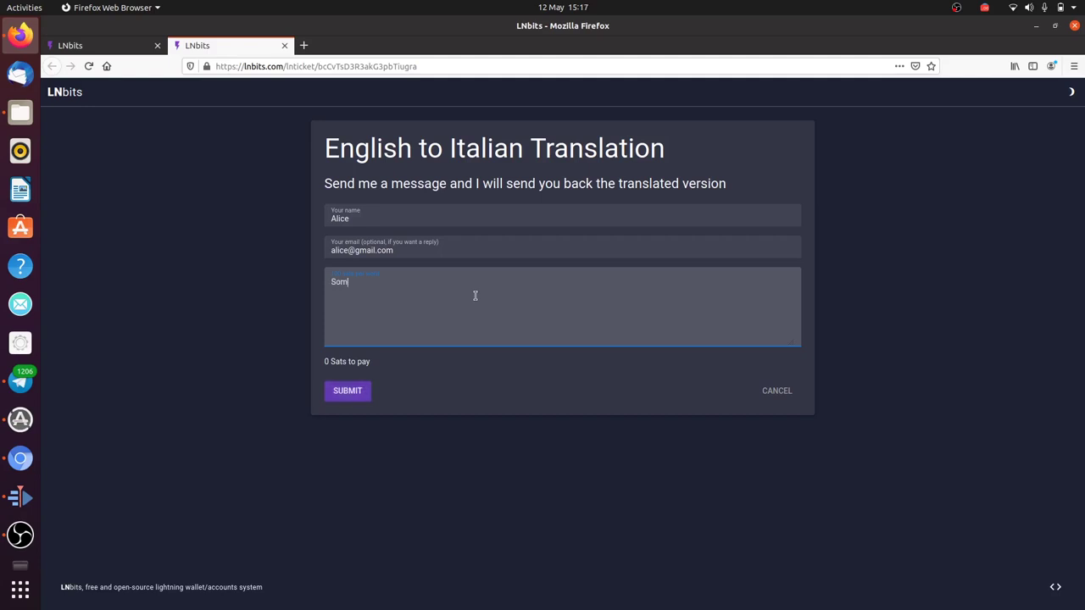
text(e text to t)
text(ranlsate )
text(blah )
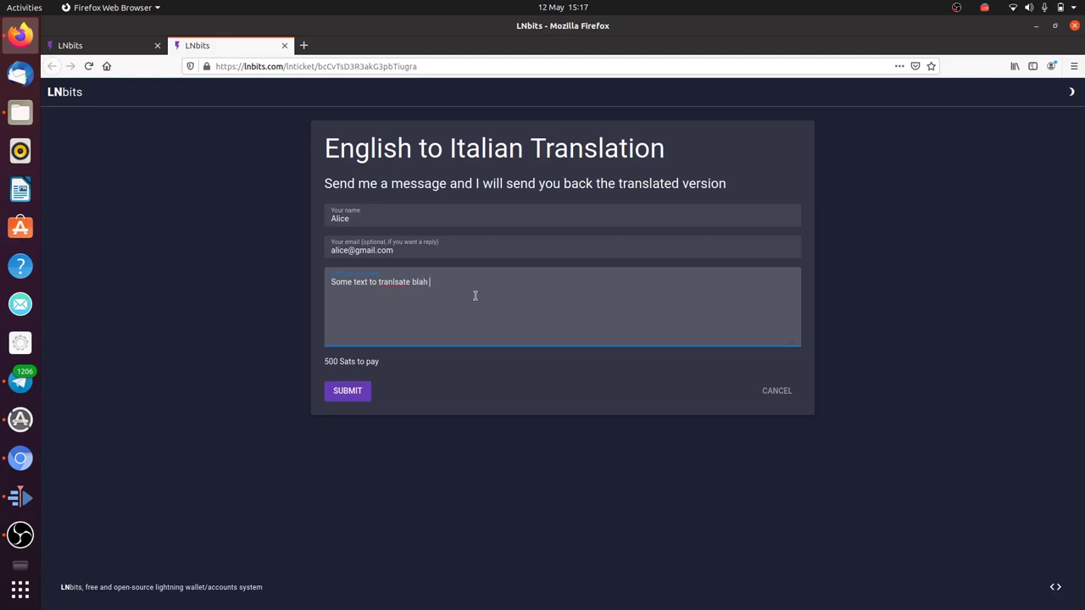
text(blah blah)
click(399, 282)
key(BackSpace)
key(BackSpace)
text(sl)
click(354, 396)
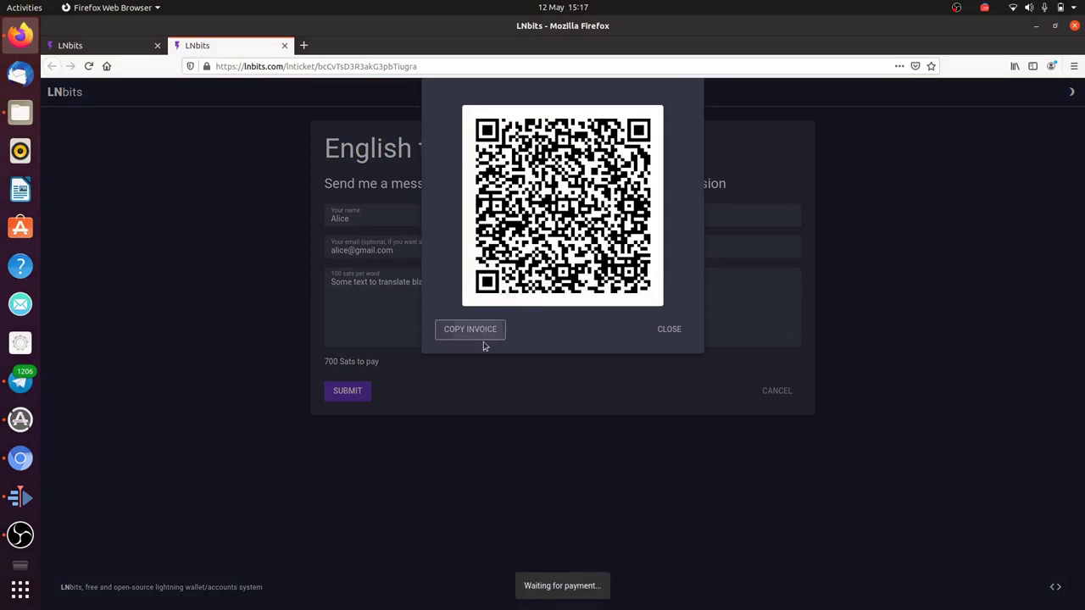
Pay the 700-sat invoice through the Telegram Lightning wallet bot, then return to the browser
click(481, 337)
key(alt+Tab)
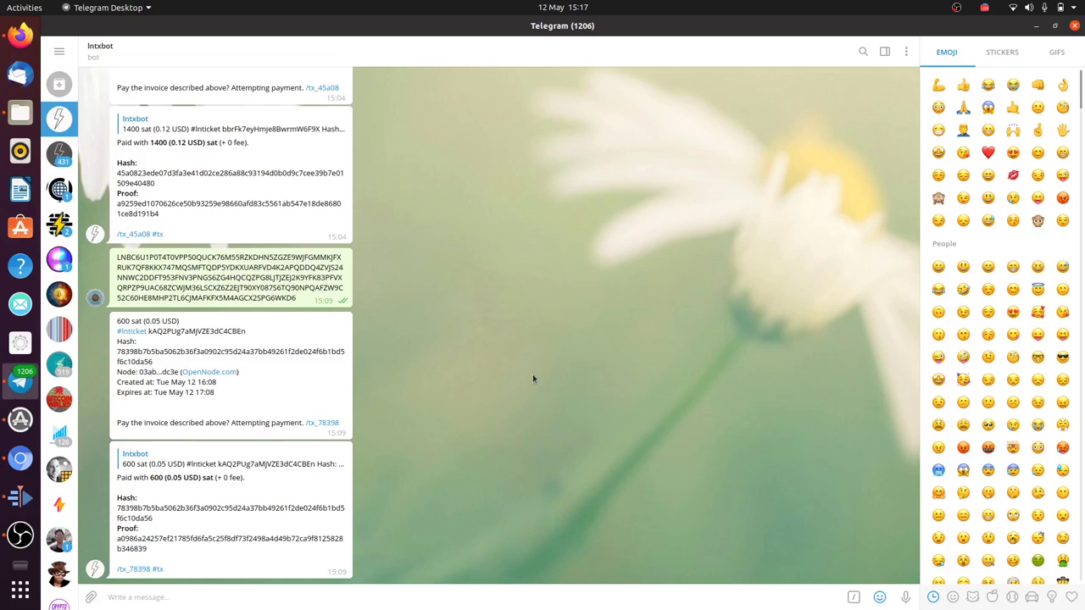
key(ctrl+v)
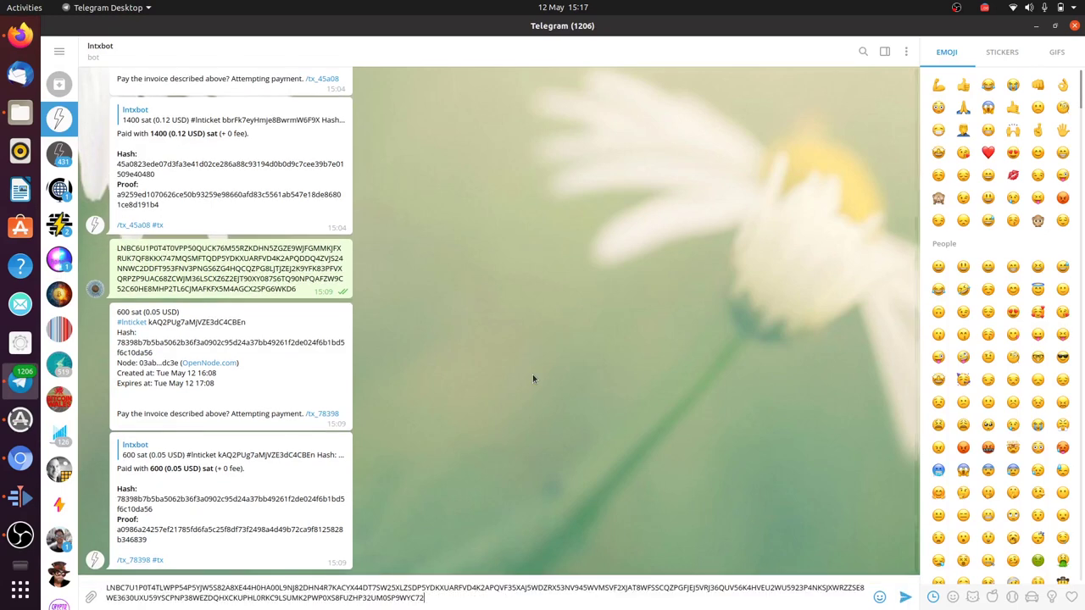
key(Return)
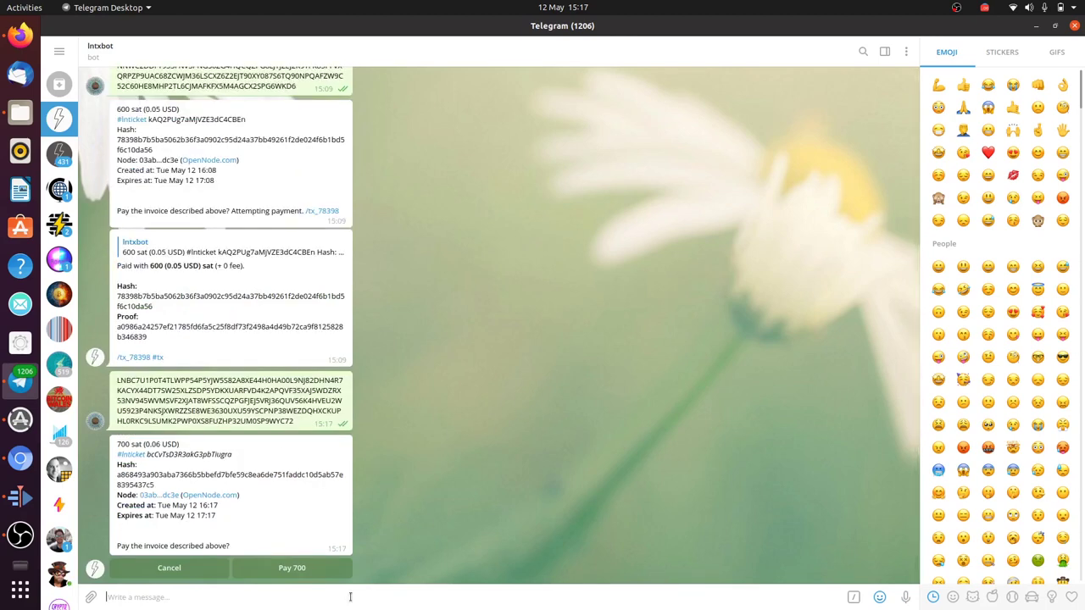
click(292, 567)
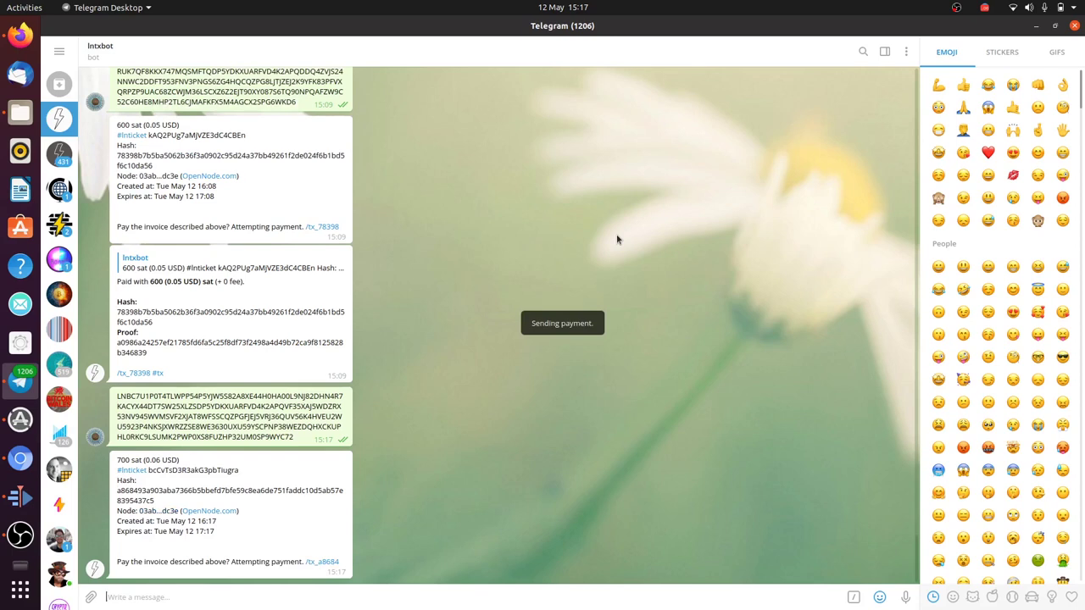
key(alt+Tab)
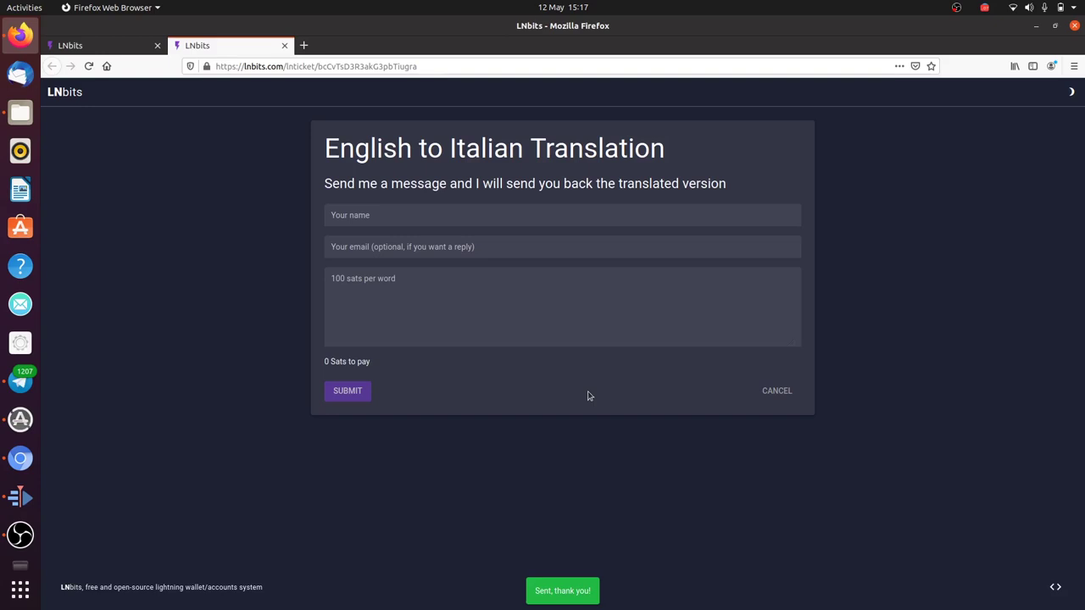
Reload the Support Tickets admin tab to show the paid 700-sat ticket
click(102, 45)
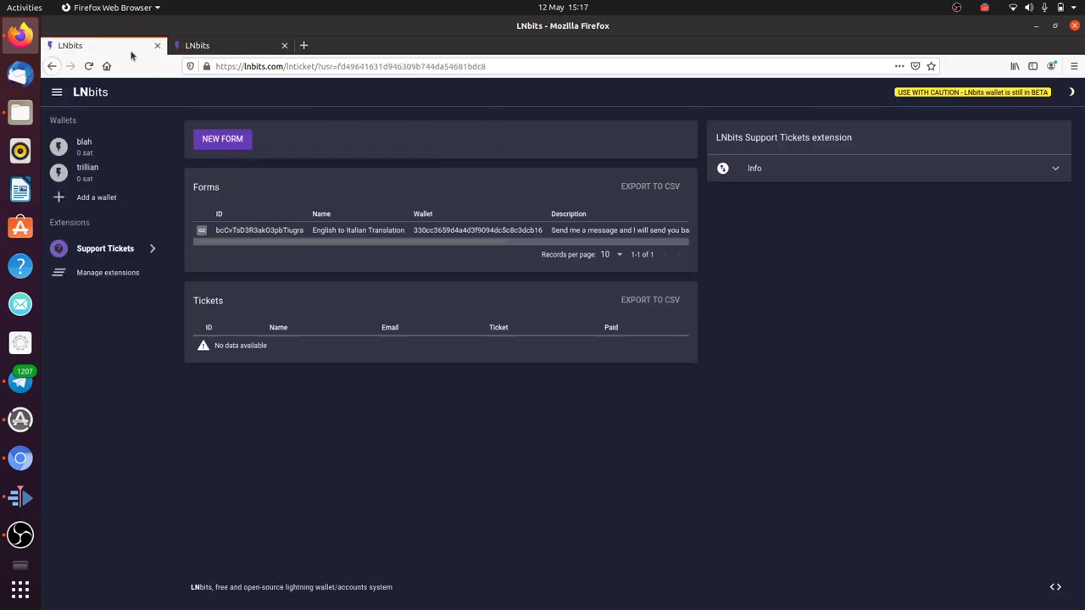
click(87, 67)
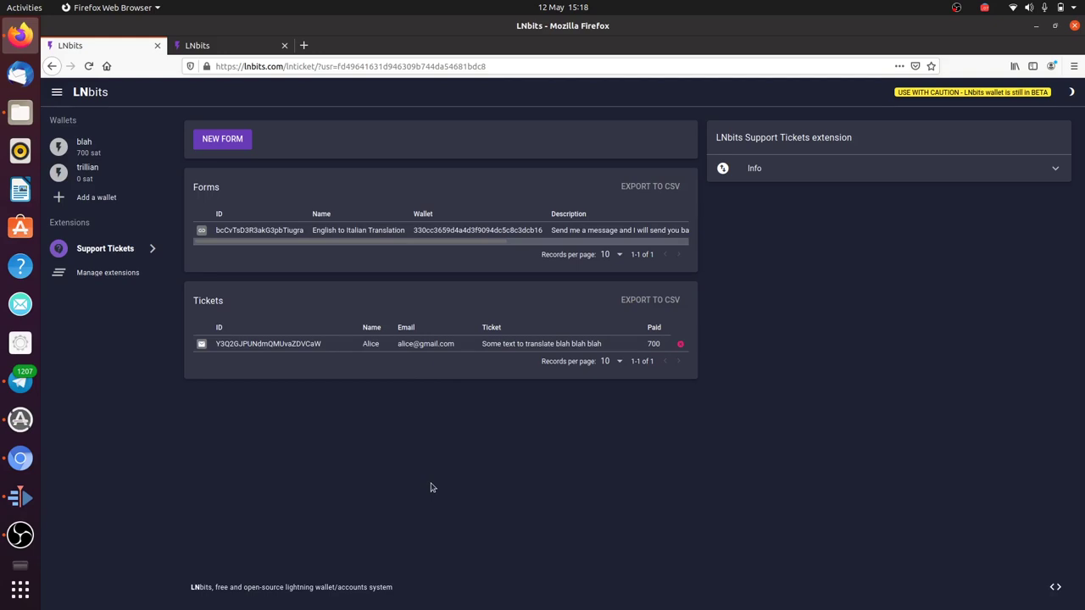
click(108, 153)
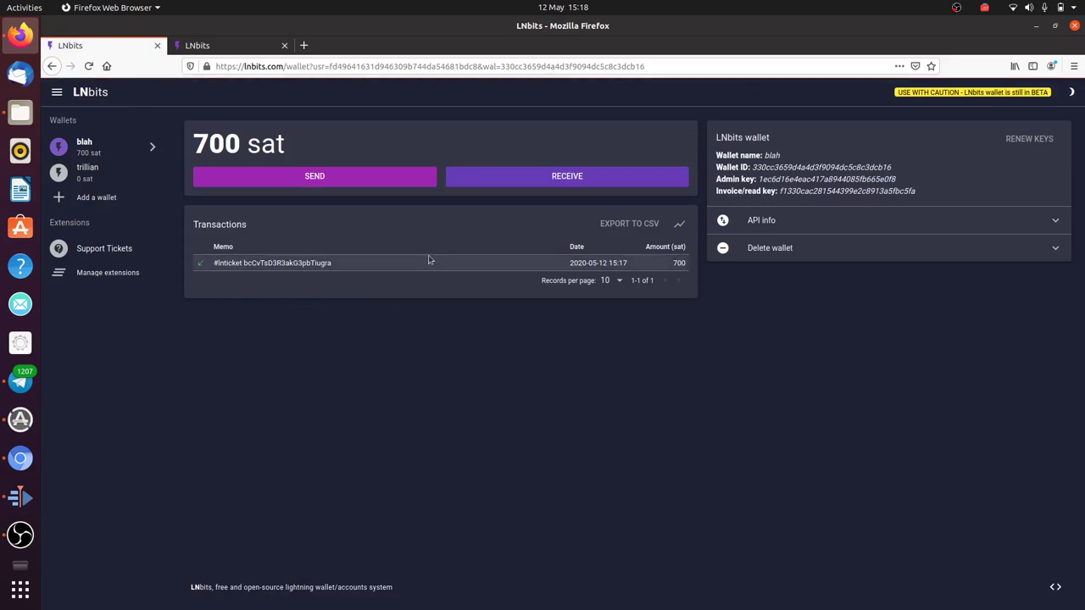
click(118, 248)
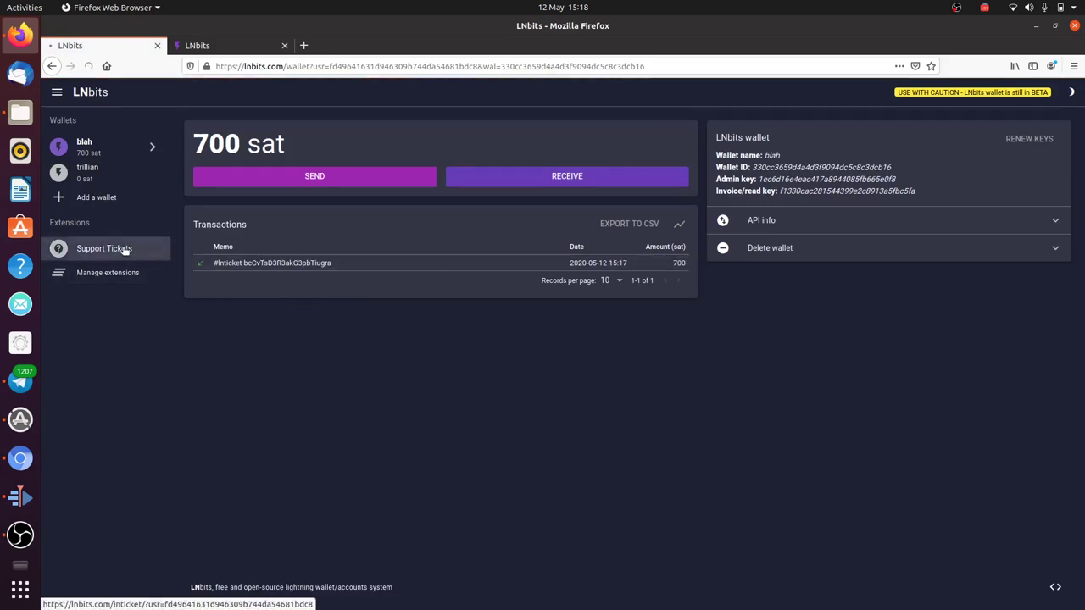